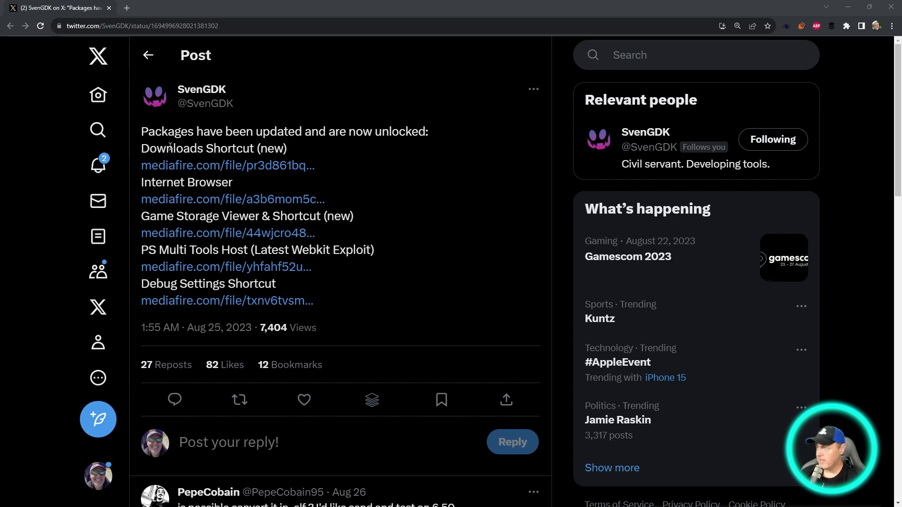
# Highlight the Downloads Shortcut package name, then back out of connection status to the main Settings list.
pyautogui.moveTo(170, 147); pyautogui.dragTo(254, 149)
pyautogui.click(273, 152)
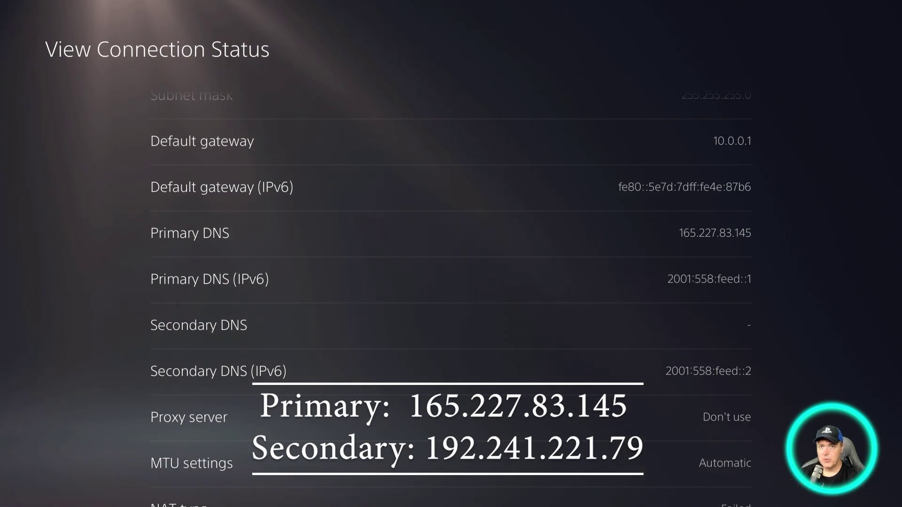
pyautogui.press('Escape')
pyautogui.press('Escape')
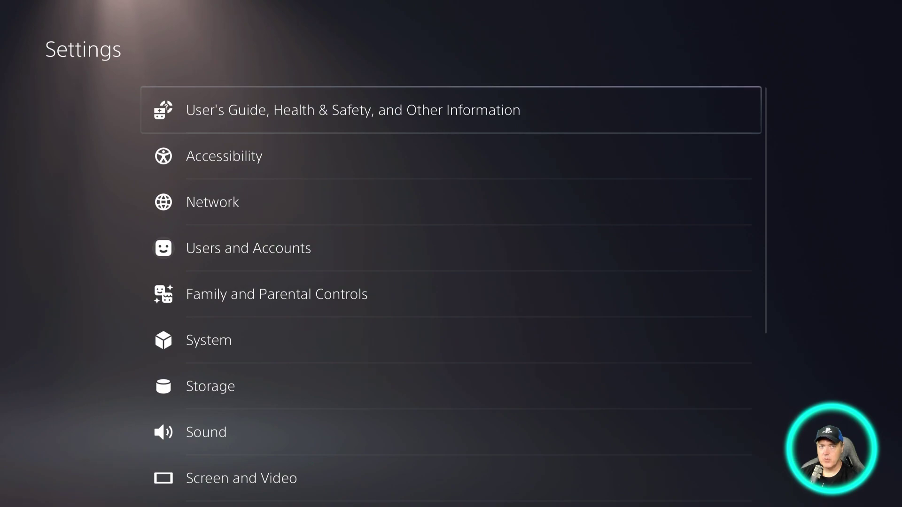
# Launch the User's Guide to load the exploit host, then open its URL Redirector address field.
pyautogui.press('Return')
pyautogui.press('Right')
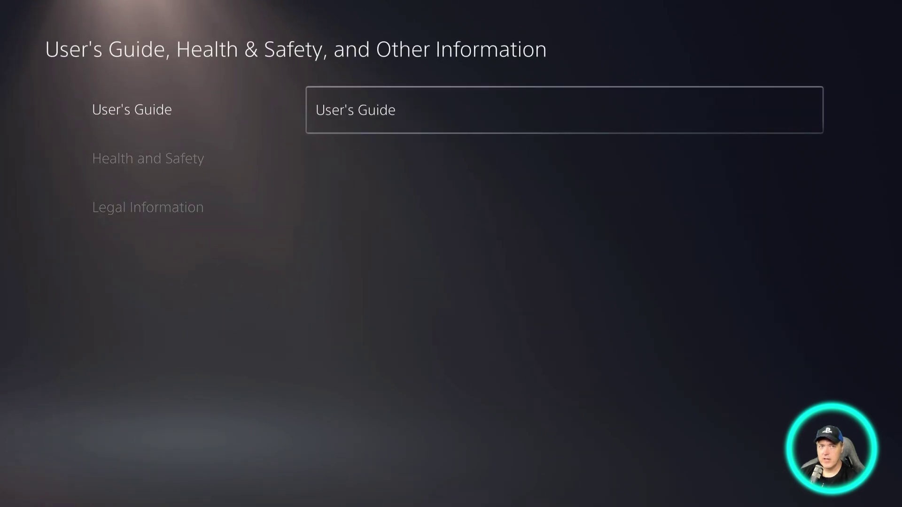
pyautogui.press('Return')
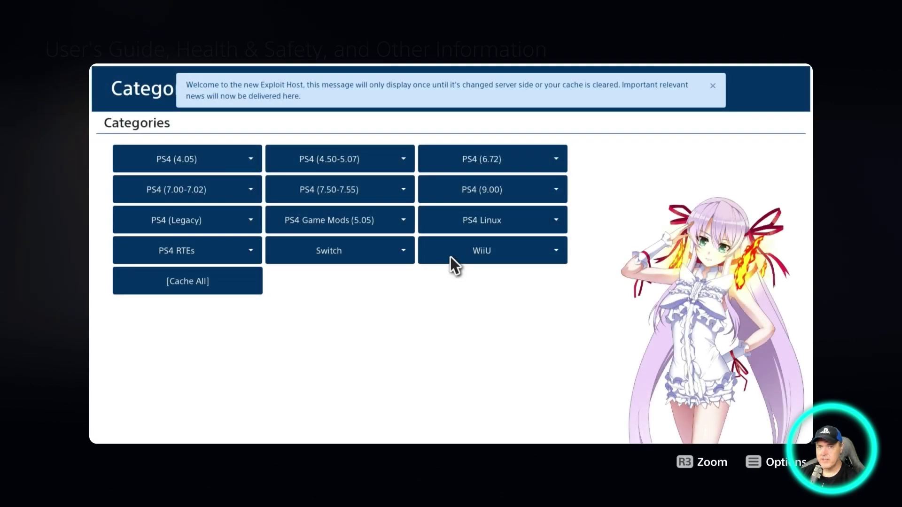
pyautogui.press('Return')
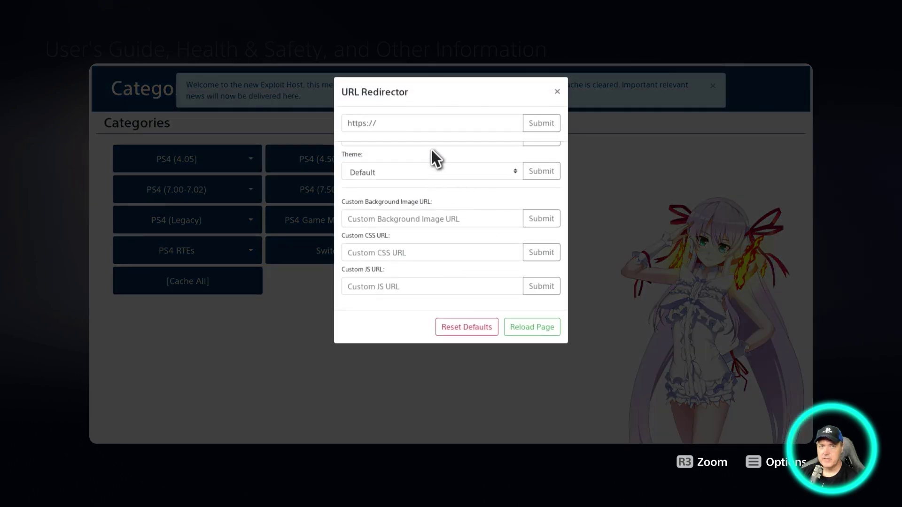
pyautogui.click(433, 124)
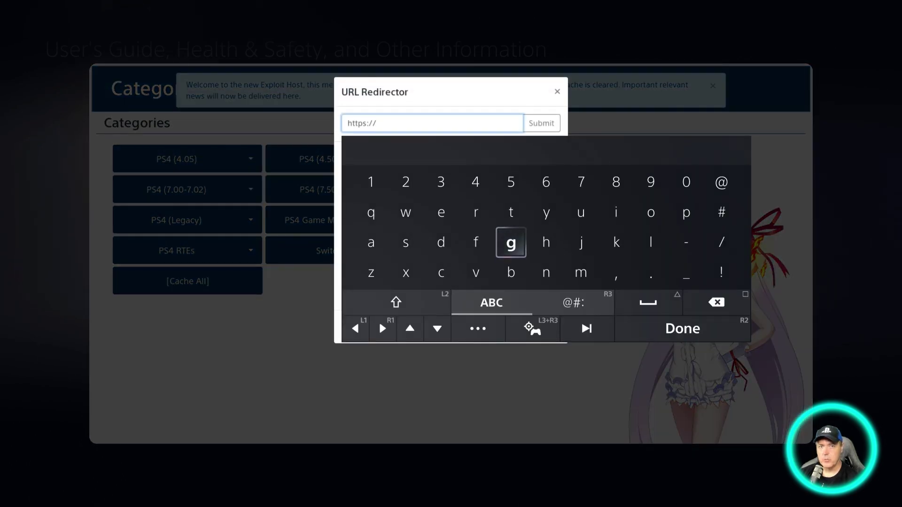
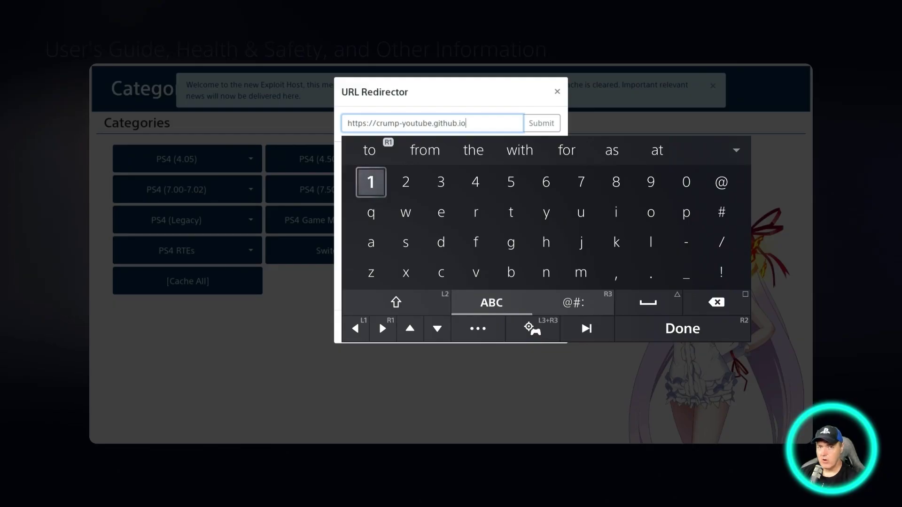
# Confirm the custom github.io host URL so it stays in the URL Redirector field, not yet submitted.
pyautogui.press('Return')
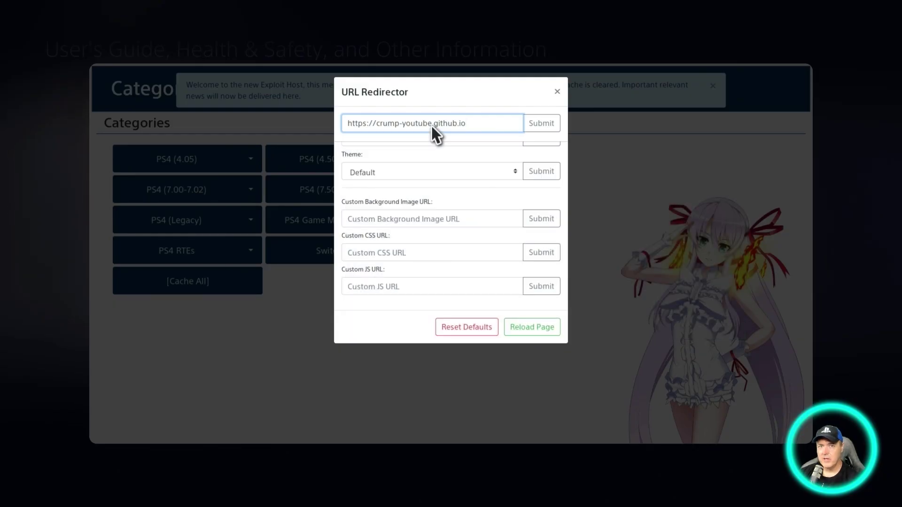
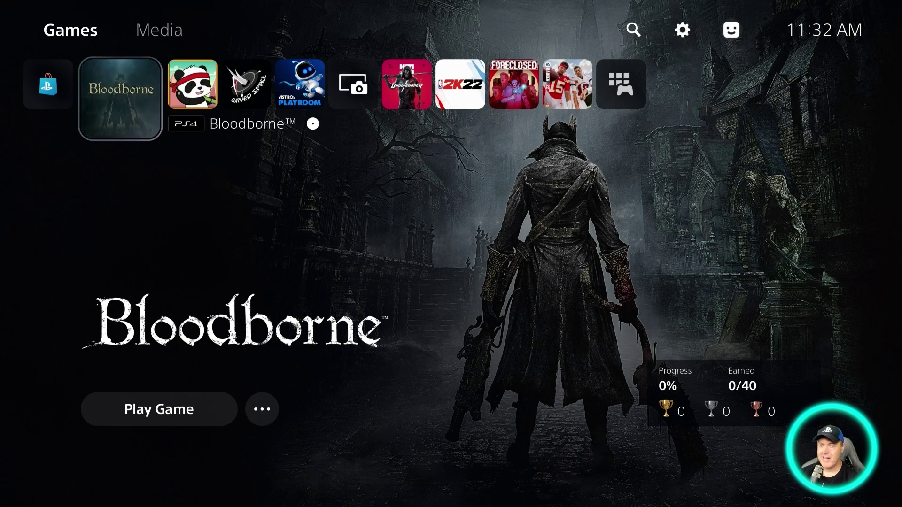
# Open Settings > Debug Settings > Game from the home screen.
pyautogui.press('Up')
pyautogui.press('Right')
pyautogui.press('Right')
pyautogui.press('Right')
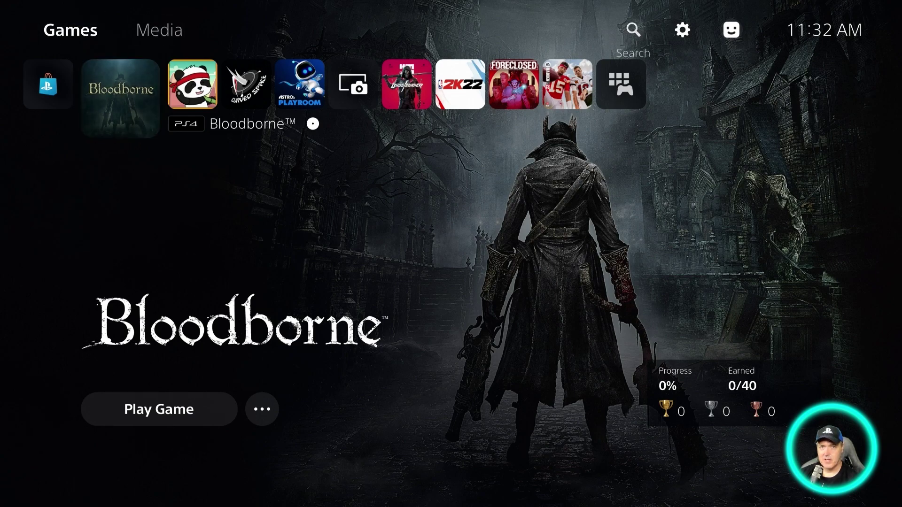
pyautogui.press('Return')
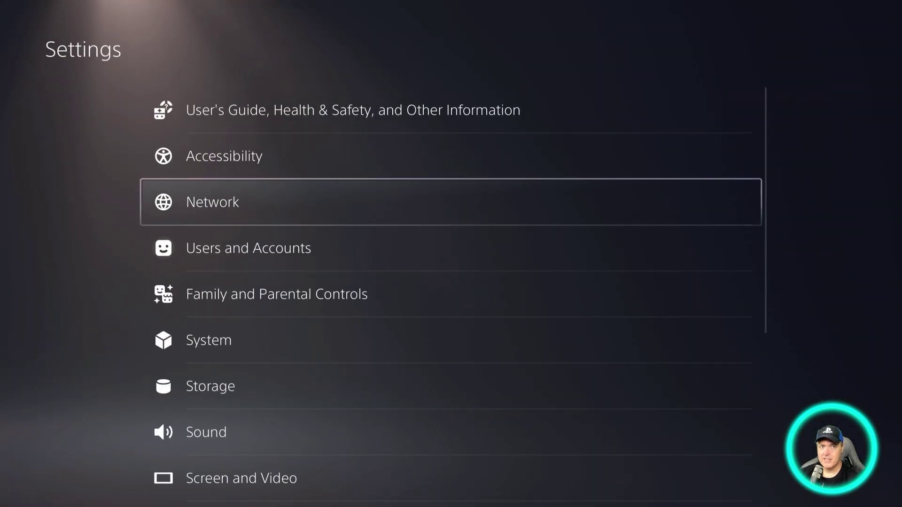
pyautogui.press('Down')
pyautogui.press('Down')
pyautogui.press('Down')
pyautogui.press('Down')
pyautogui.press('Down')
pyautogui.press('Down')
pyautogui.press('Down')
pyautogui.press('Down')
pyautogui.press('Down')
pyautogui.press('Down')
pyautogui.press('Down')
pyautogui.press('Down')
pyautogui.press('Down')
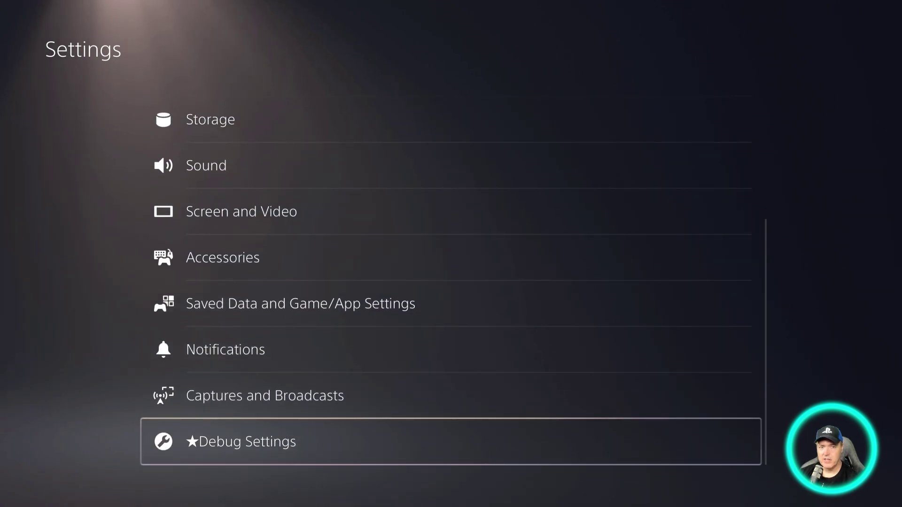
pyautogui.press('Return')
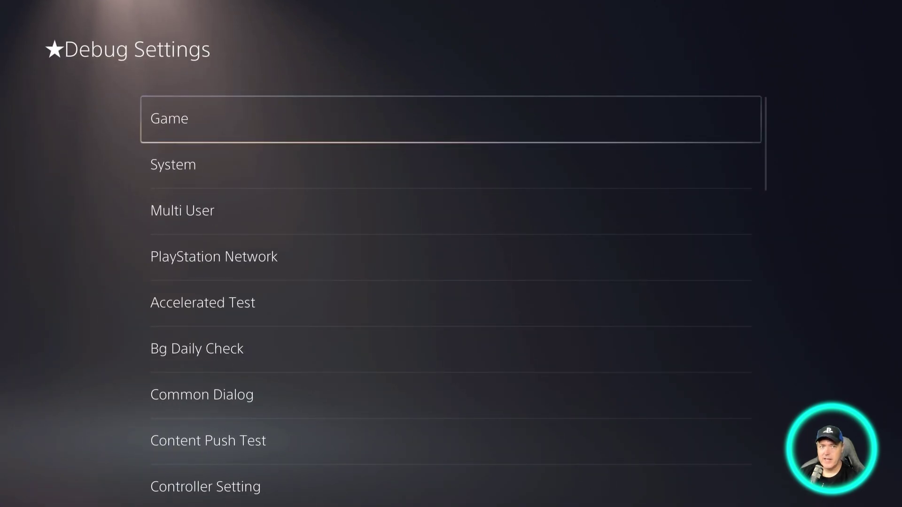
pyautogui.press('Return')
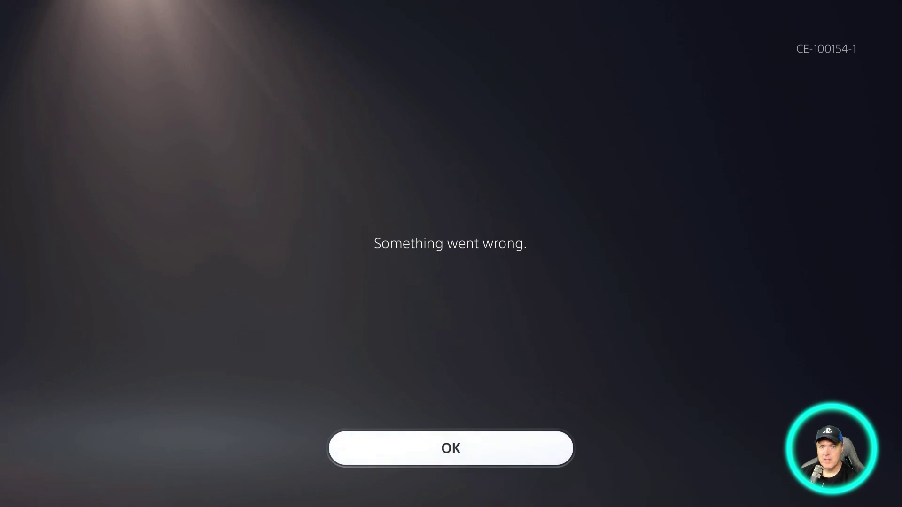
# Dismiss the error with OK and open the Package Installer.
pyautogui.press('Return')
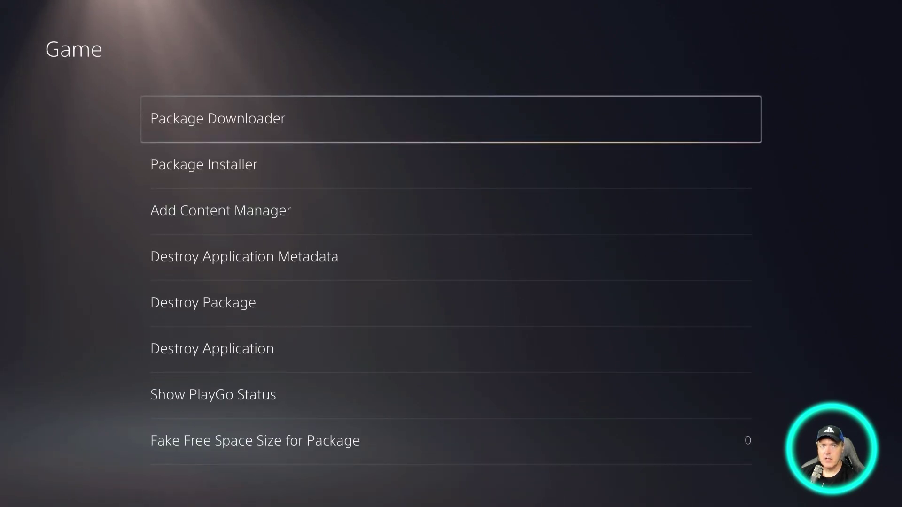
pyautogui.press('Down')
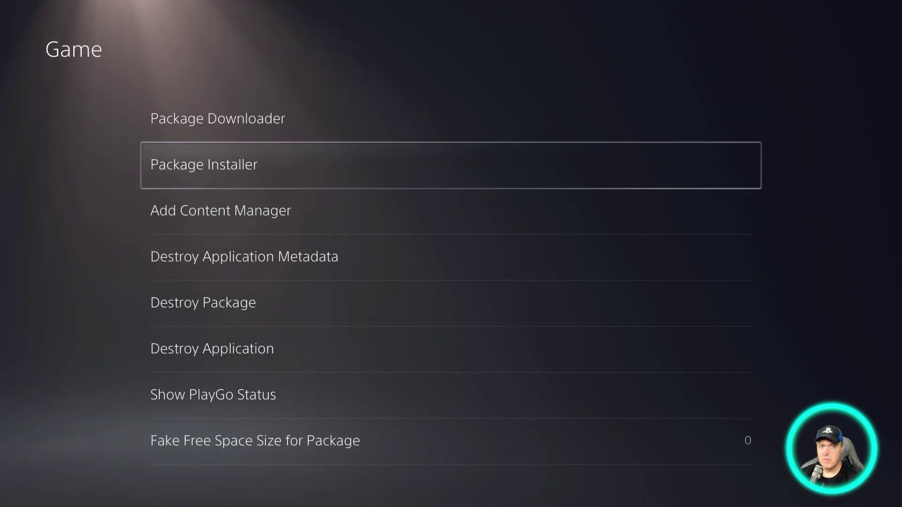
pyautogui.press('Return')
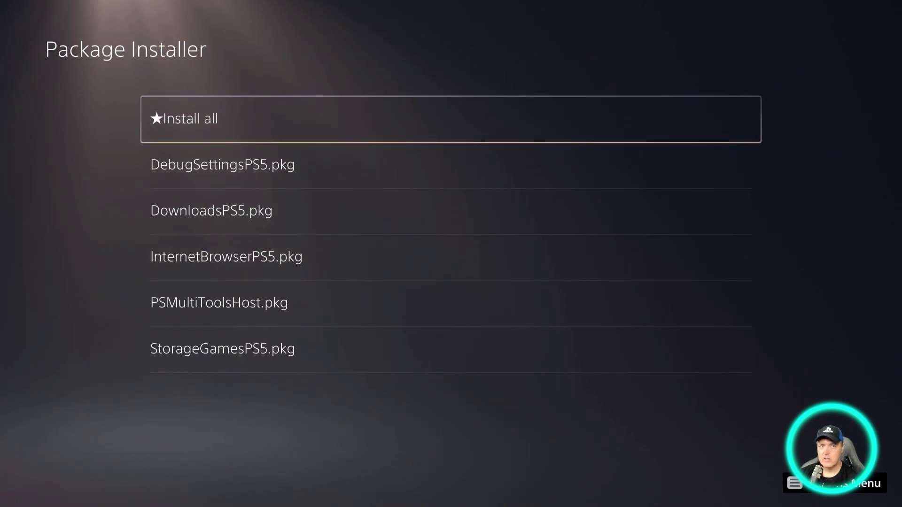
# Install all five homebrew packages, then select the new Debug Settings tile on Home.
pyautogui.press('Return')
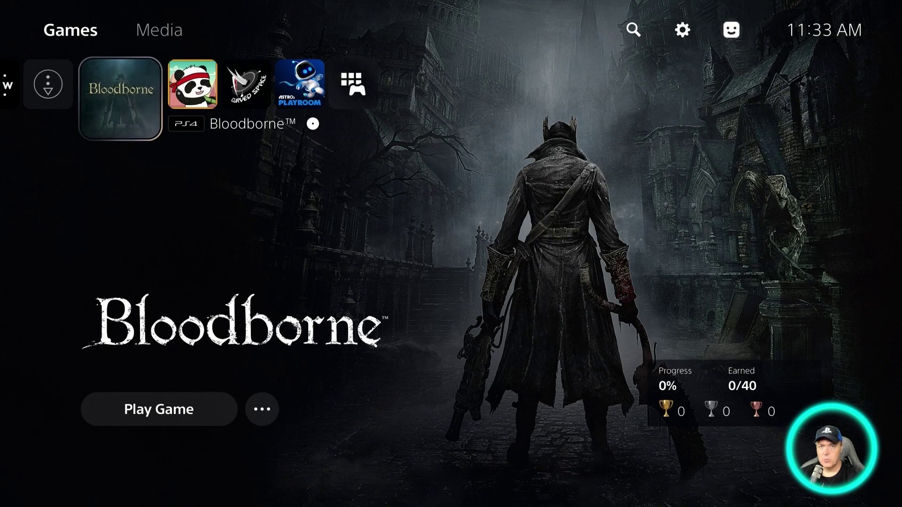
pyautogui.press('Left')
pyautogui.press('Left')
pyautogui.press('Left')
pyautogui.press('Left')
pyautogui.press('Left')
pyautogui.press('Left')
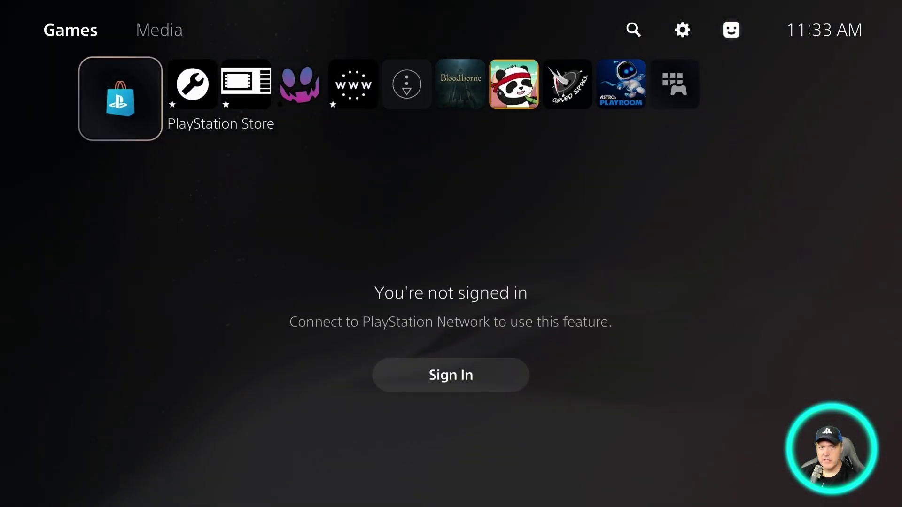
pyautogui.press('Right')
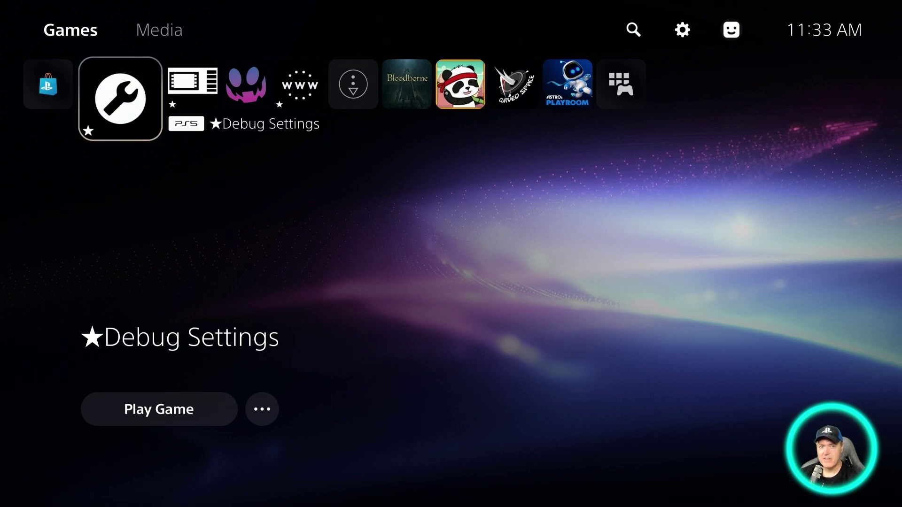
pyautogui.press('Down')
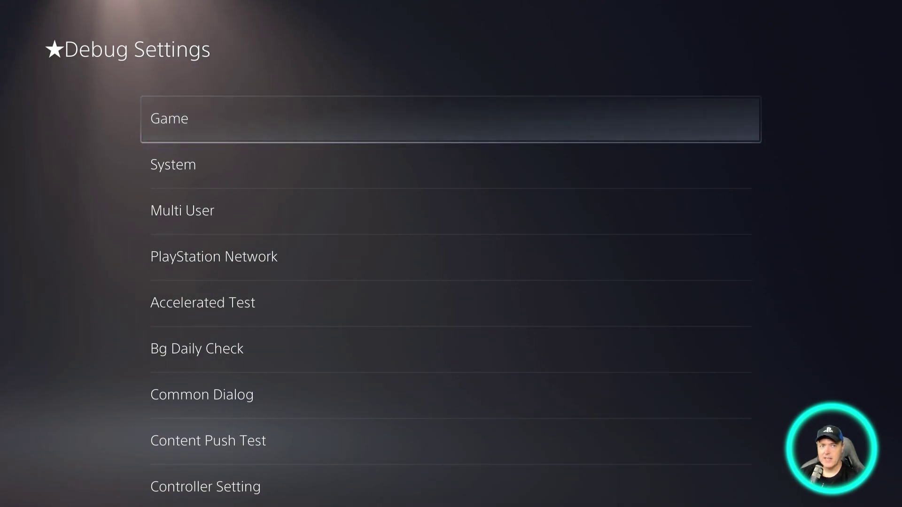
pyautogui.press('super')
pyautogui.press('Down')
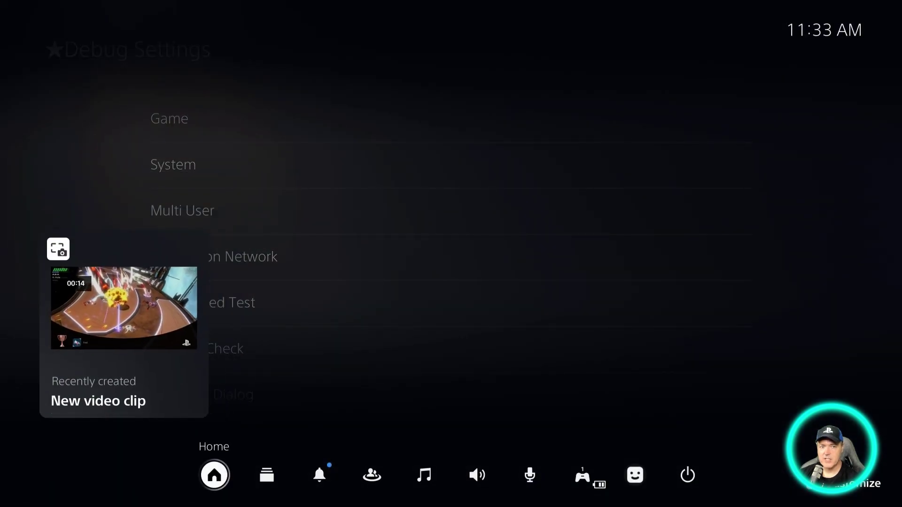
pyautogui.press('Return')
pyautogui.press('Up')
pyautogui.press('Right')
pyautogui.press('Right')
pyautogui.press('Right')
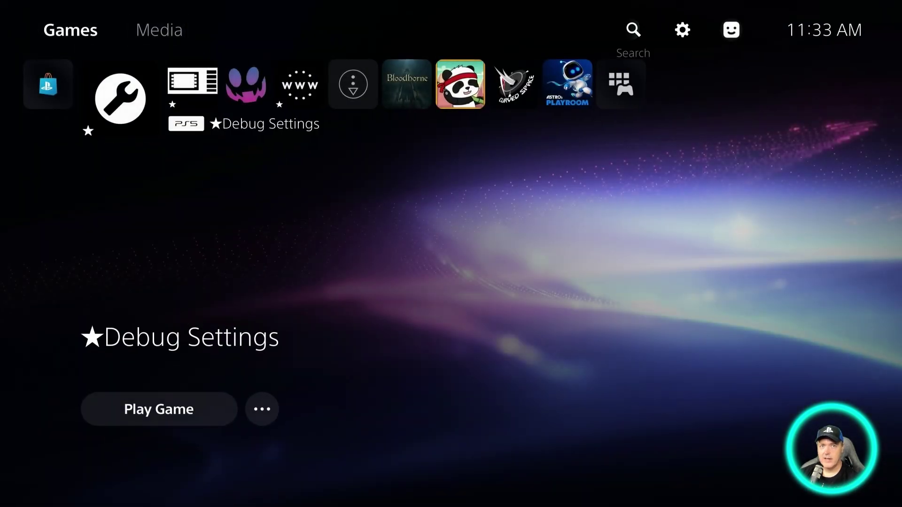
pyautogui.press('Return')
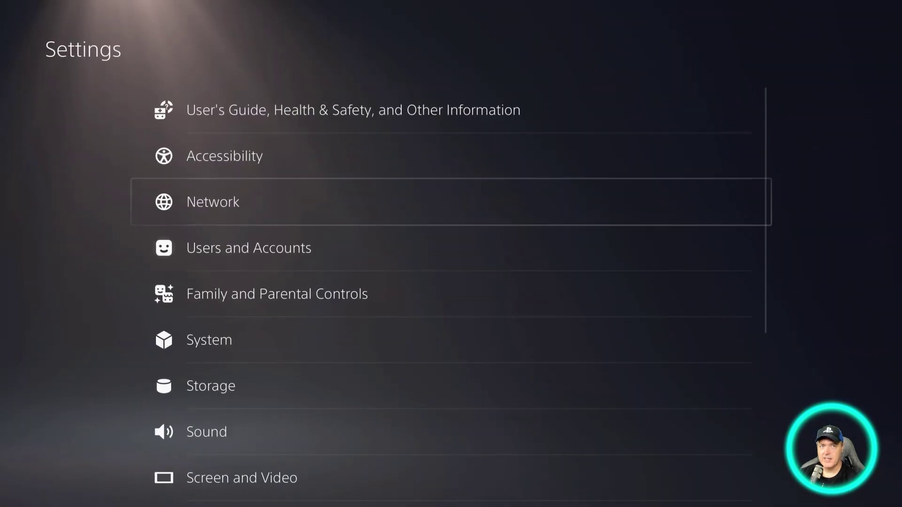
pyautogui.press('Down')
pyautogui.press('Down')
pyautogui.press('Down')
pyautogui.press('Down')
pyautogui.press('Down')
pyautogui.press('Down')
pyautogui.press('Down')
pyautogui.press('Down')
pyautogui.press('Down')
pyautogui.press('Down')
pyautogui.press('Down')
pyautogui.press('Up')
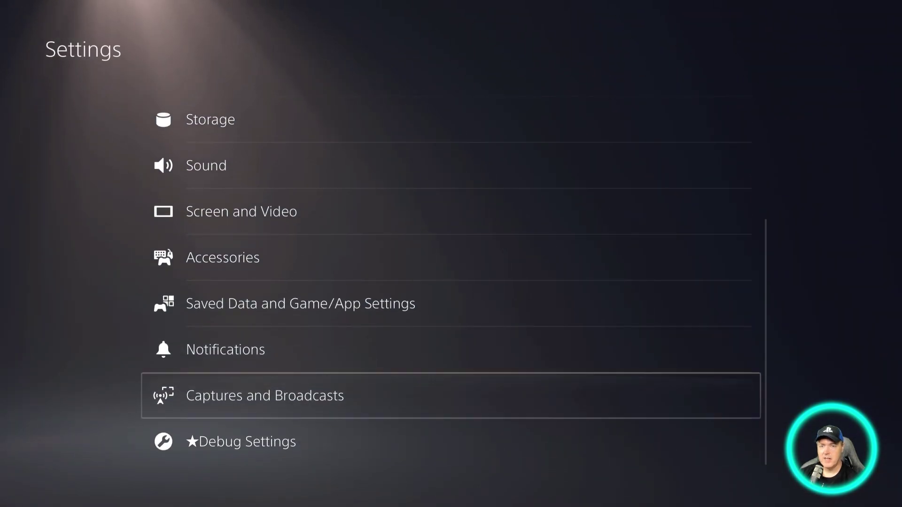
pyautogui.press('Return')
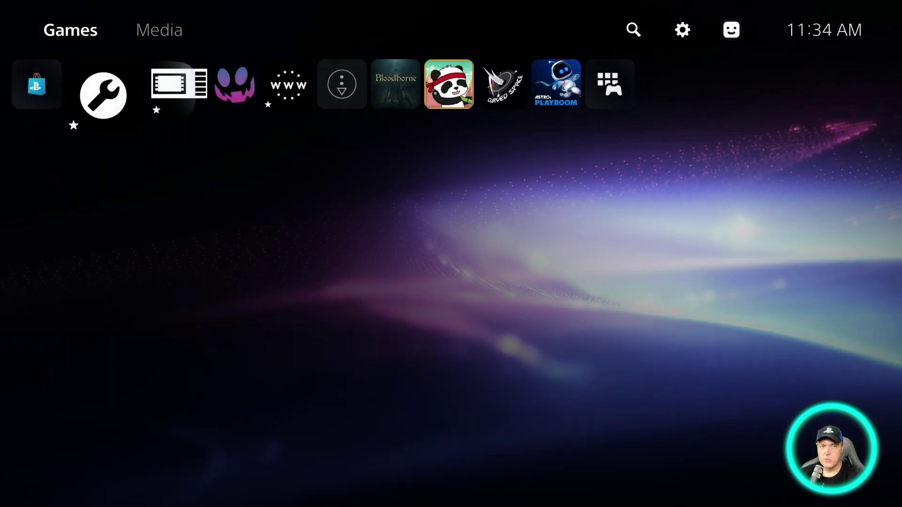
pyautogui.press('Right')
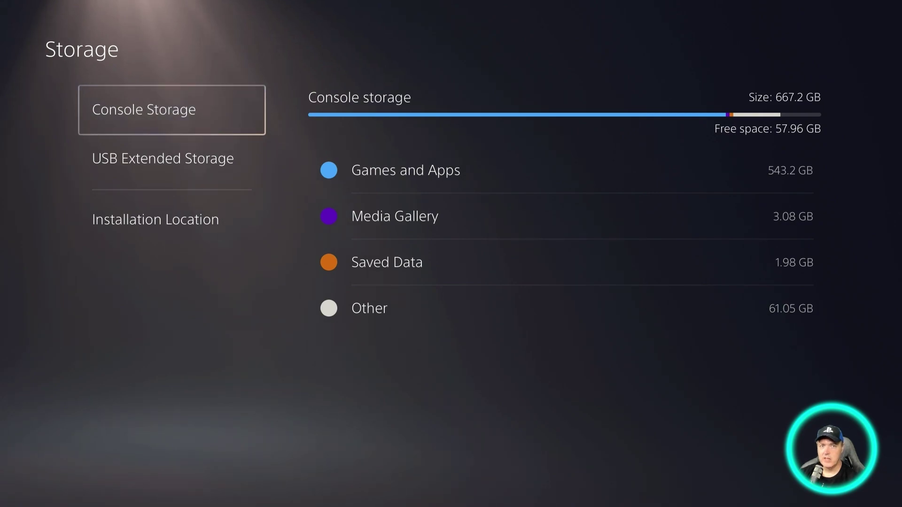
pyautogui.press('Down')
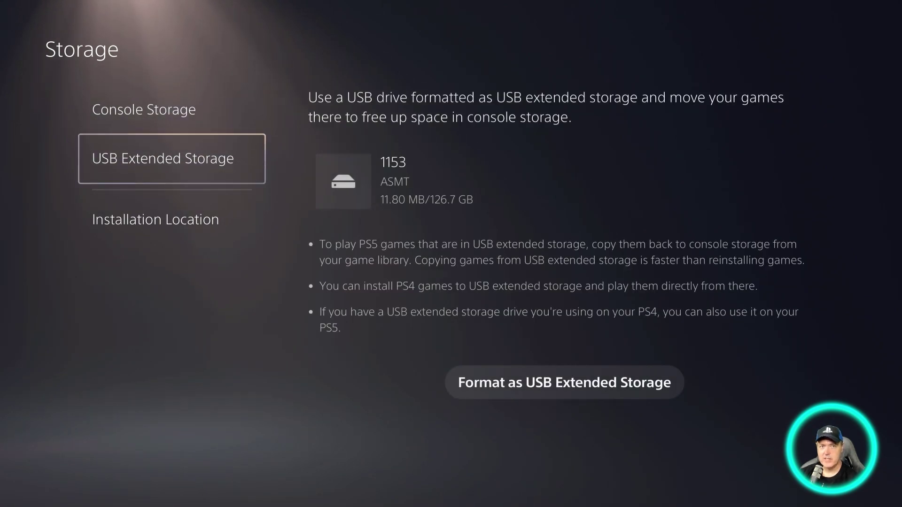
pyautogui.press('Down')
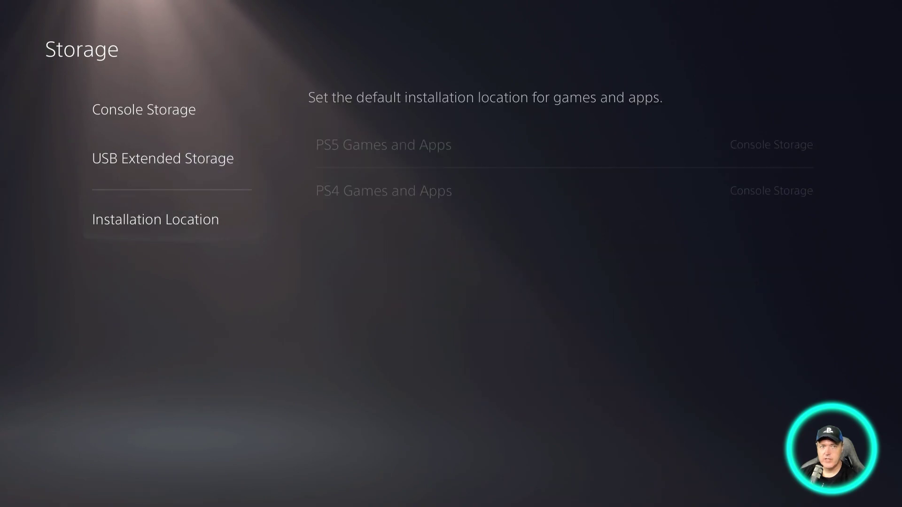
pyautogui.press('Up')
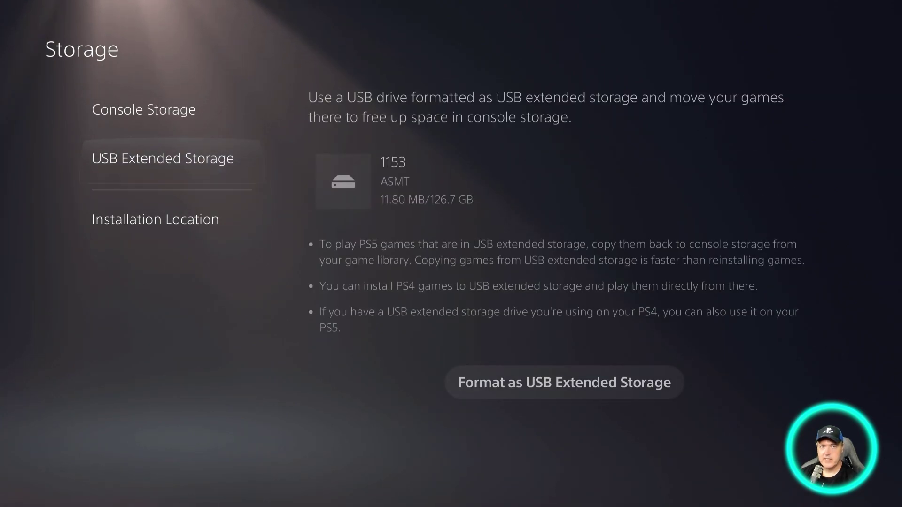
pyautogui.press('Up')
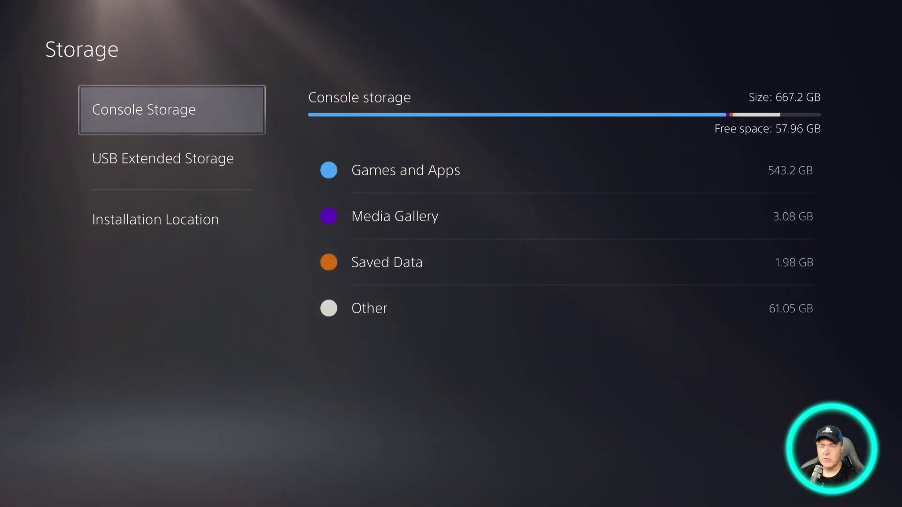
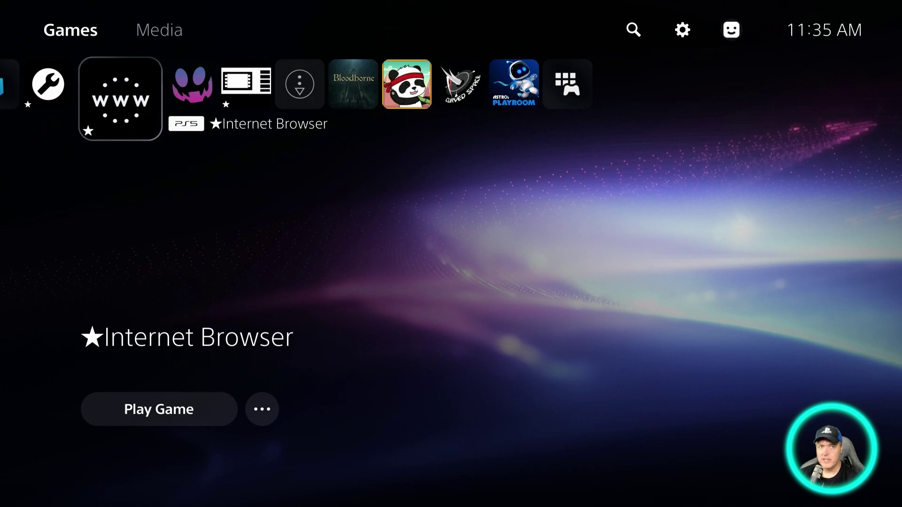
# Launch the PS5 Browser web app from the Internet Browser tile.
pyautogui.press('Return')
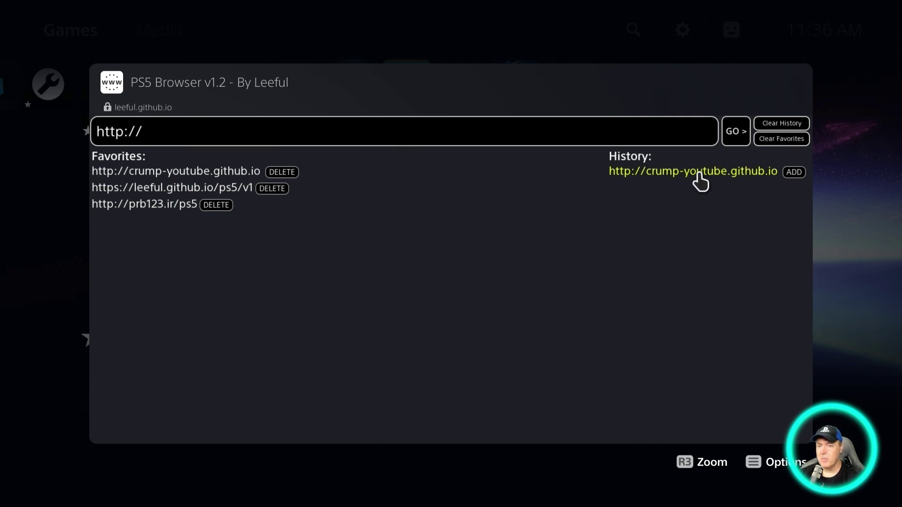
# Enter google.com in the address field and go to the Google homepage.
pyautogui.click(458, 143)
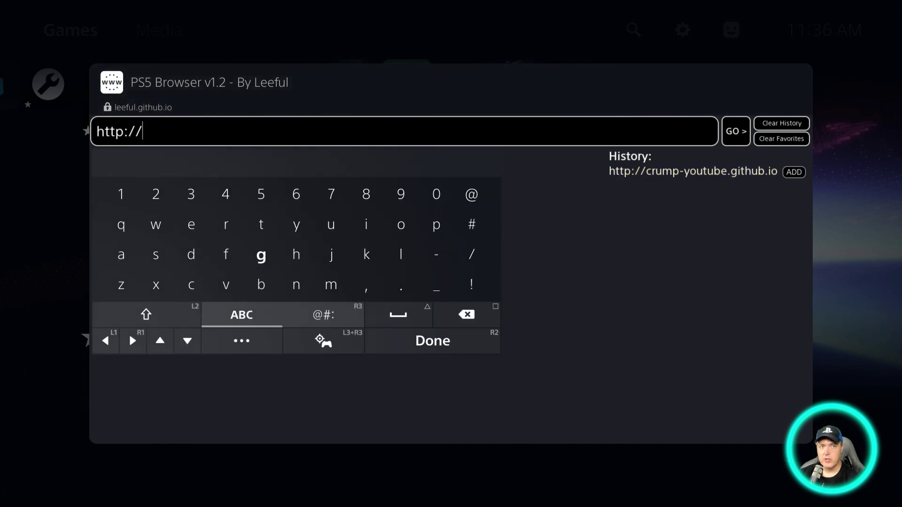
pyautogui.write('g')
pyautogui.press('Right')
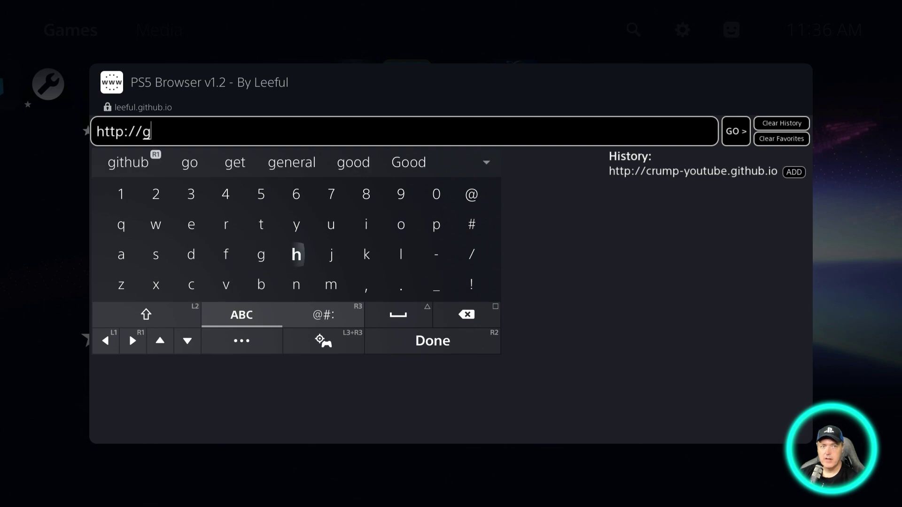
pyautogui.press('Right')
pyautogui.press('Right')
pyautogui.press('Right')
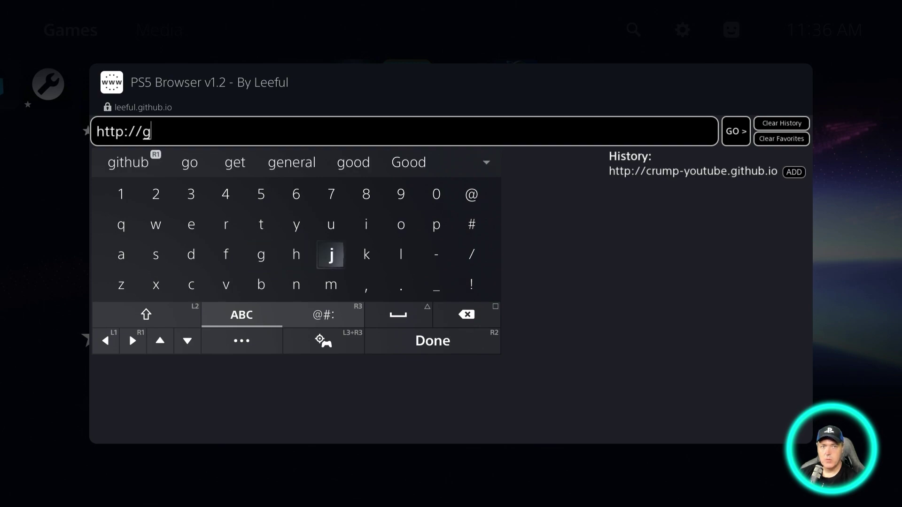
pyautogui.press('Up')
pyautogui.press('Return')
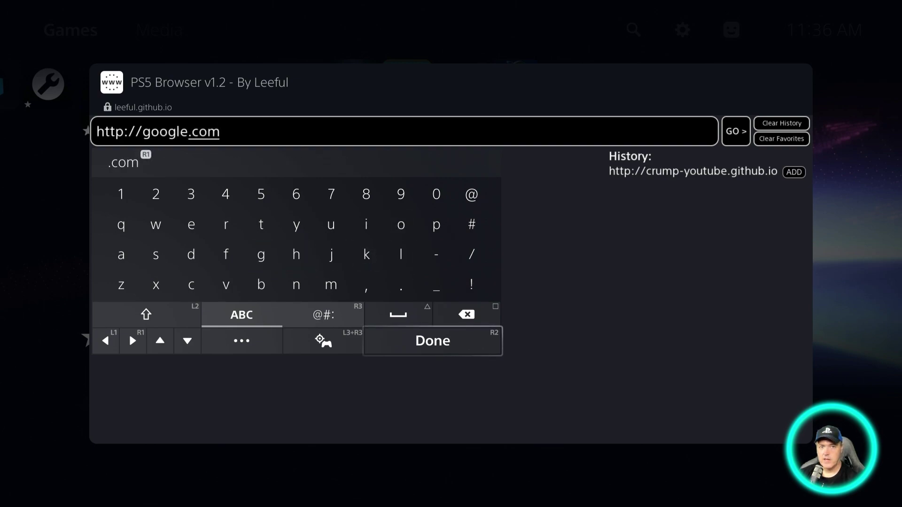
pyautogui.click(736, 133)
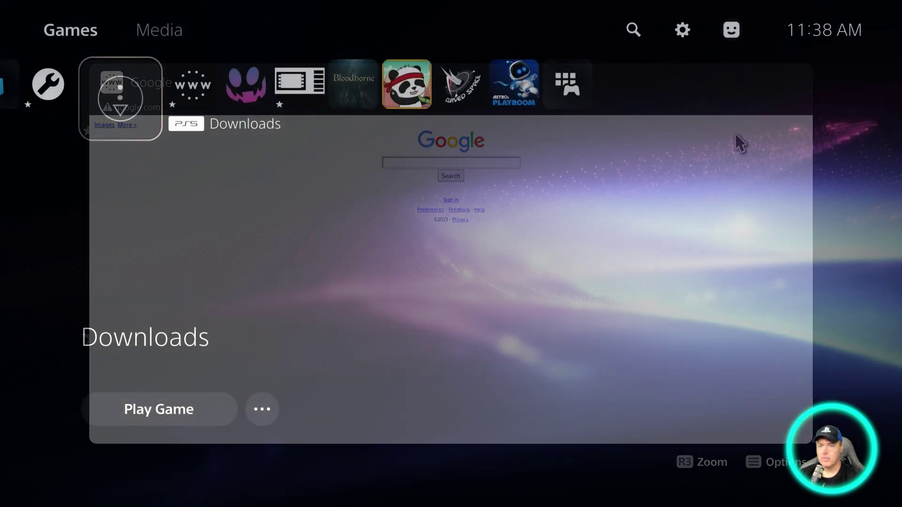
# View the empty Downloads/Copies list, then return to the home screen.
pyautogui.press('Return')
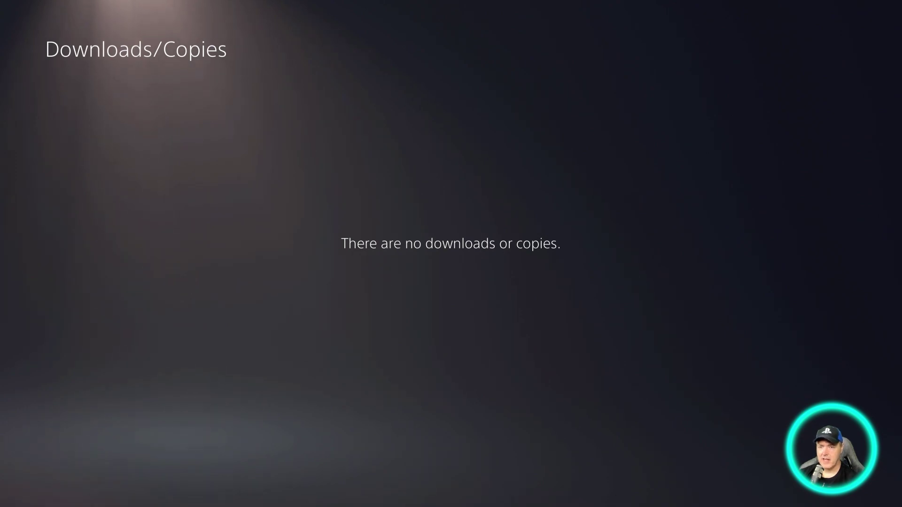
pyautogui.press('Escape')
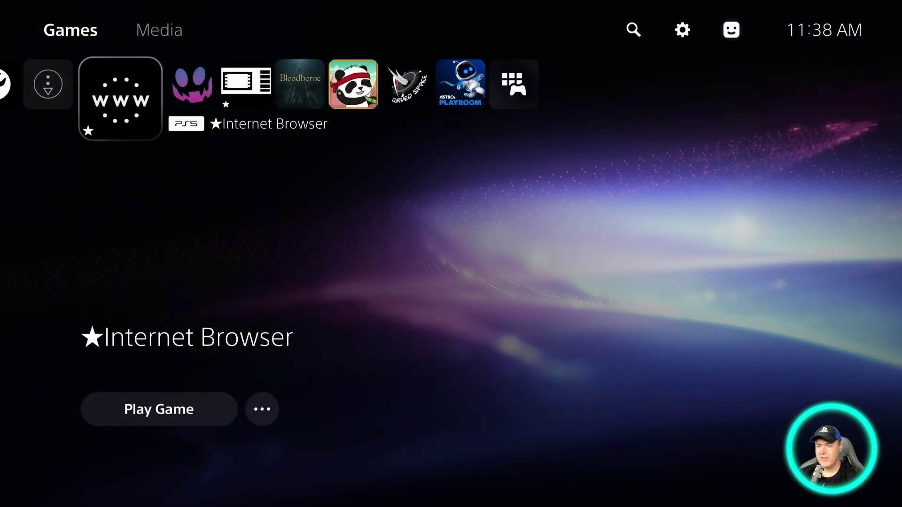